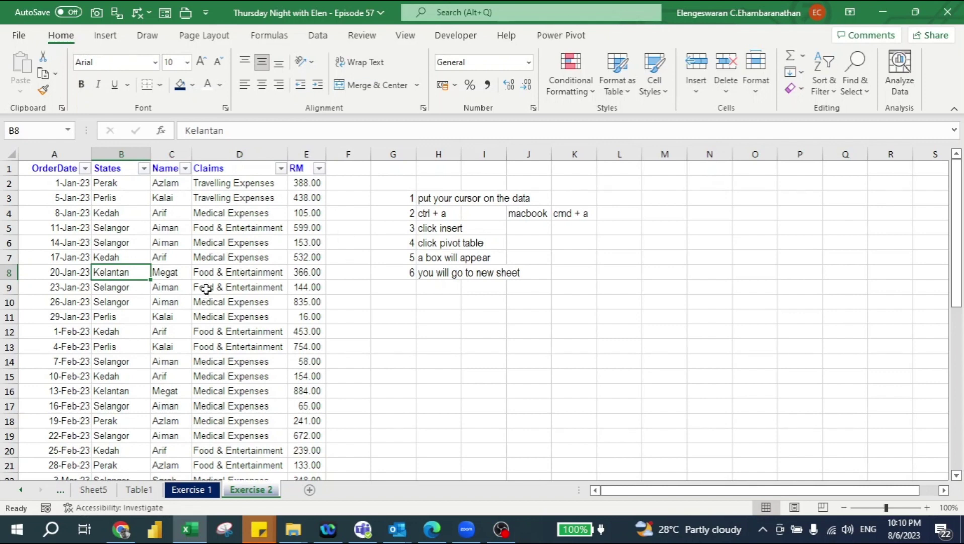
Step: Create an empty pivot table on a new worksheet from the Exercise 2 claims range A1:E44
left_click(230, 231)
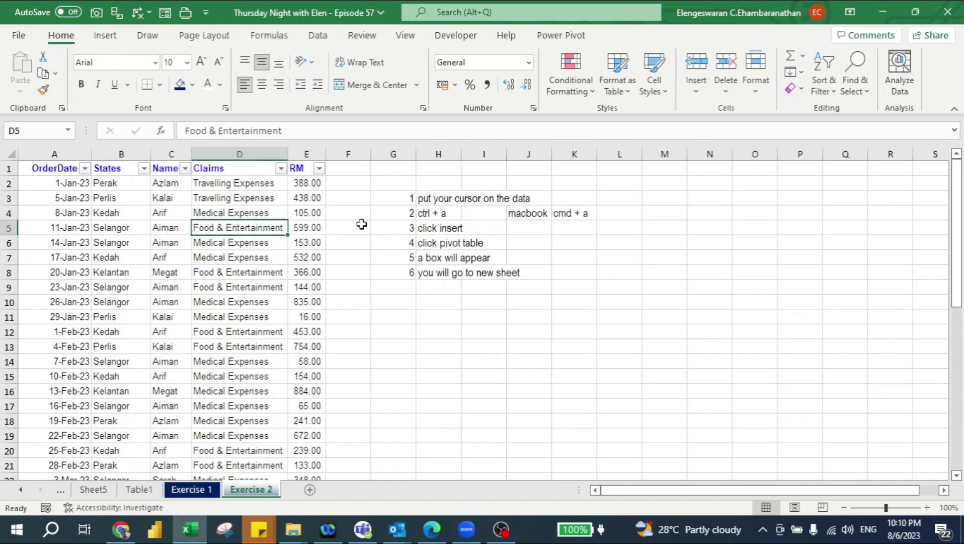
key("ctrl+a")
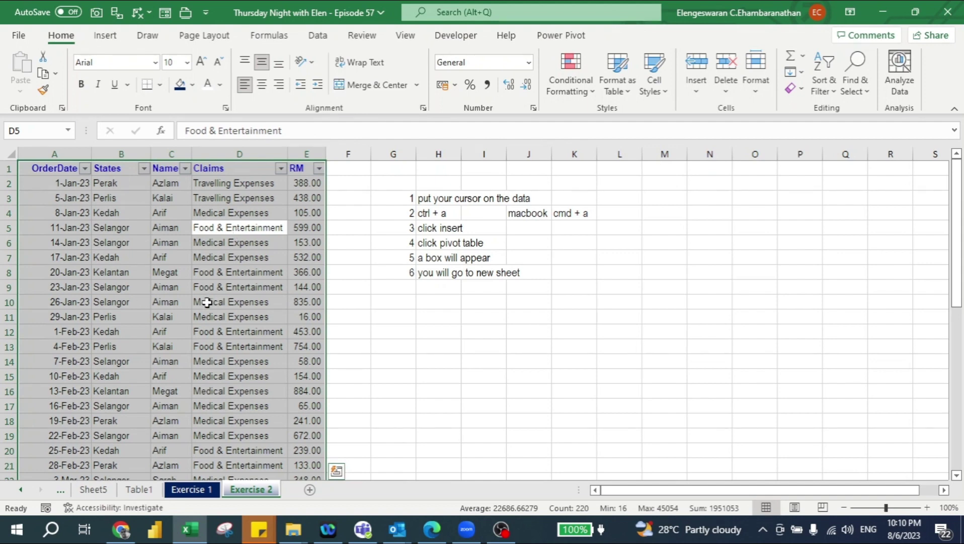
left_click(103, 36)
left_click(27, 65)
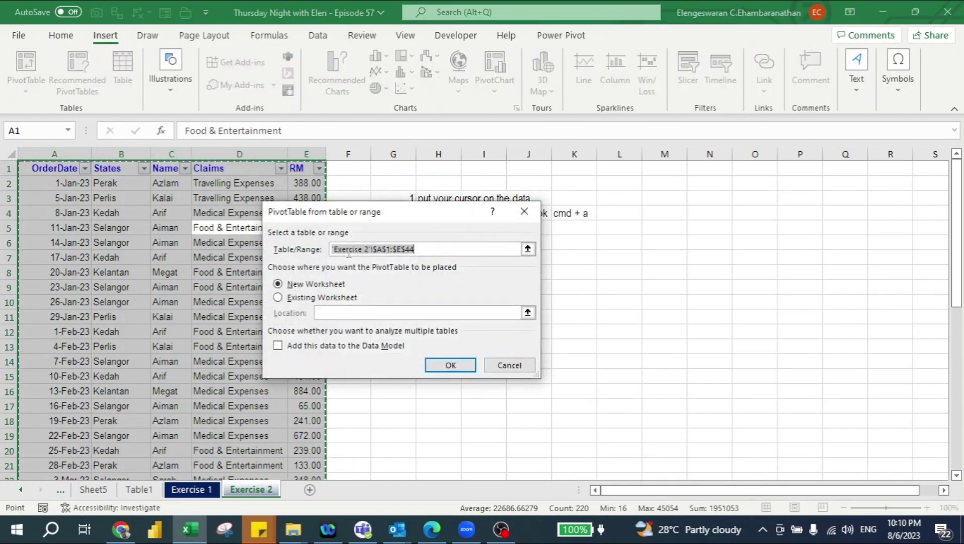
left_click_drag(347, 218, 184, 226)
left_click(149, 290)
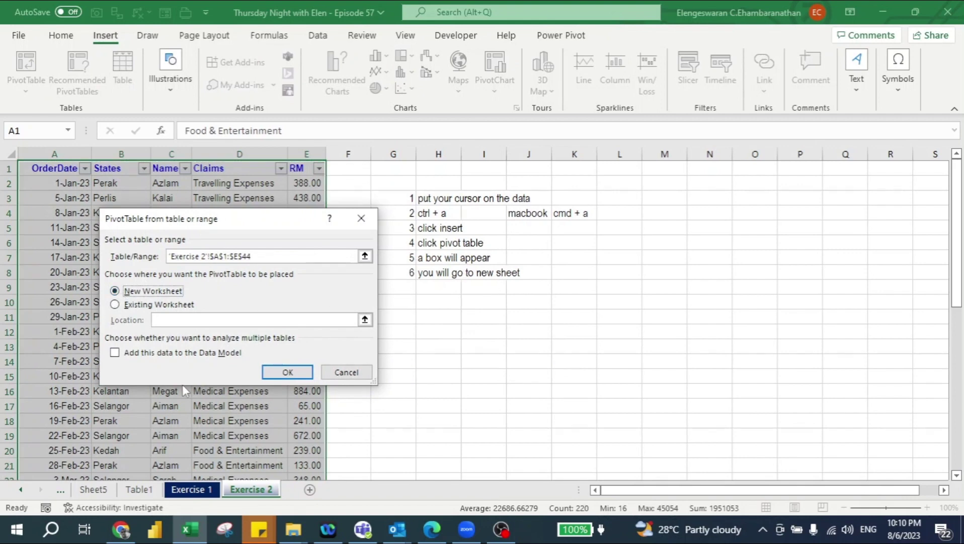
left_click(286, 372)
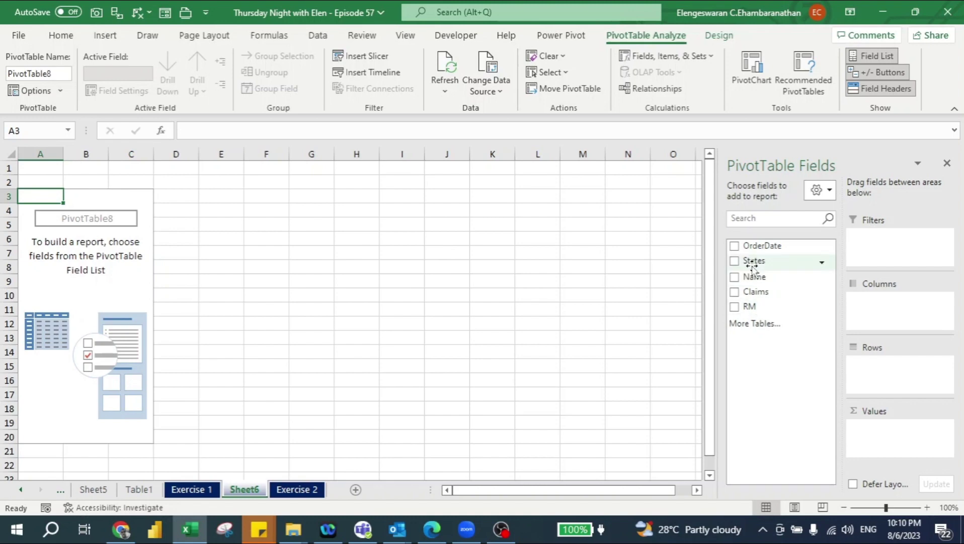
Step: Put States in Rows, OrderDate and Claims in Filters, and Sum of RM in Values
left_click_drag(752, 267, 880, 380)
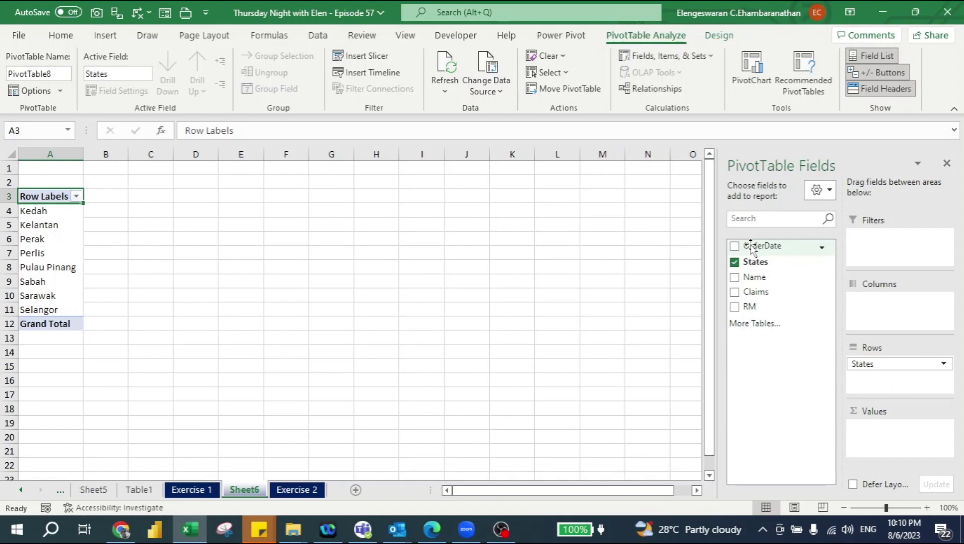
left_click_drag(752, 246, 884, 236)
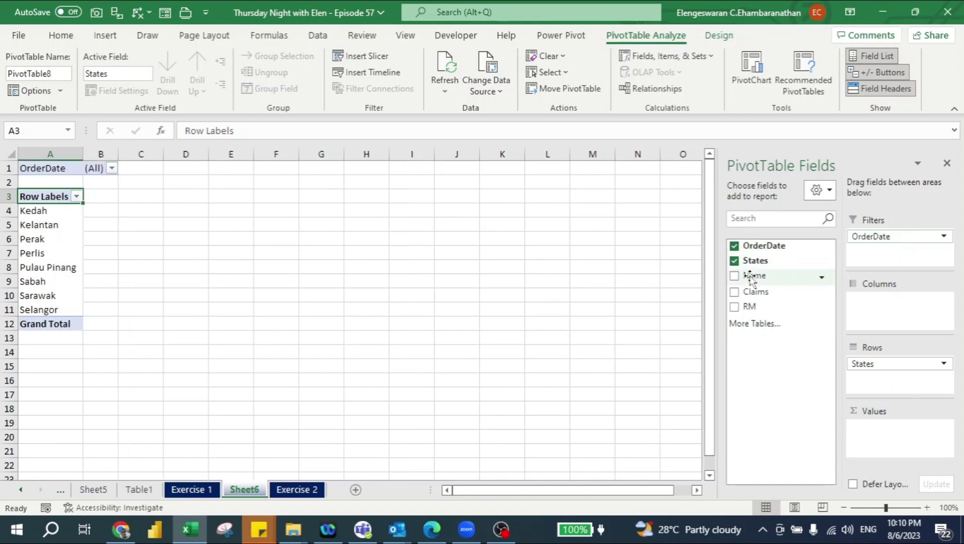
left_click_drag(755, 291, 873, 251)
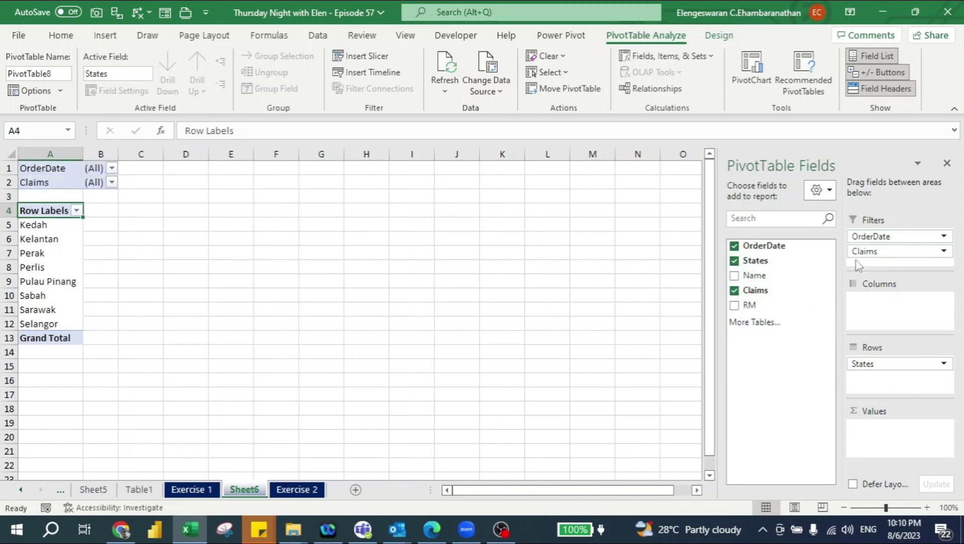
left_click_drag(744, 307, 884, 443)
key("Down")
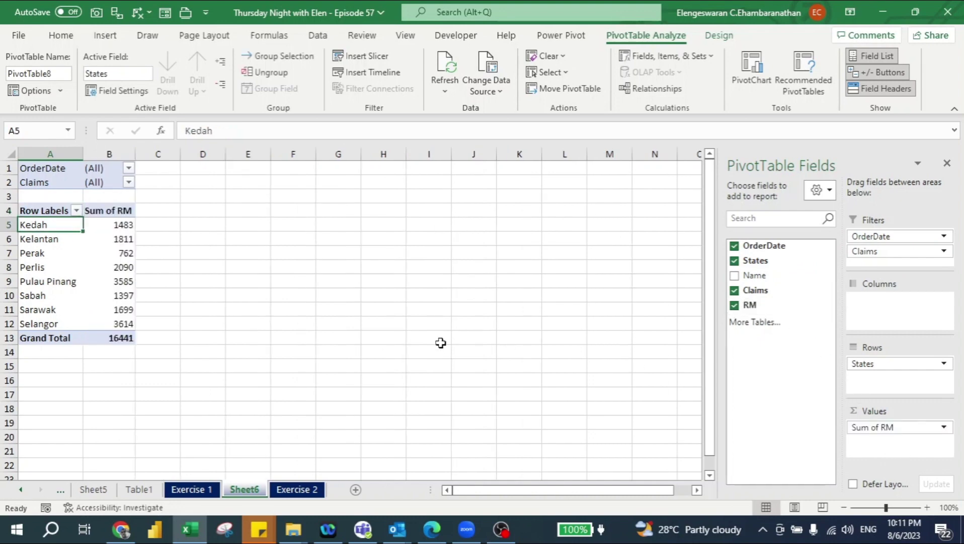
key("Right")
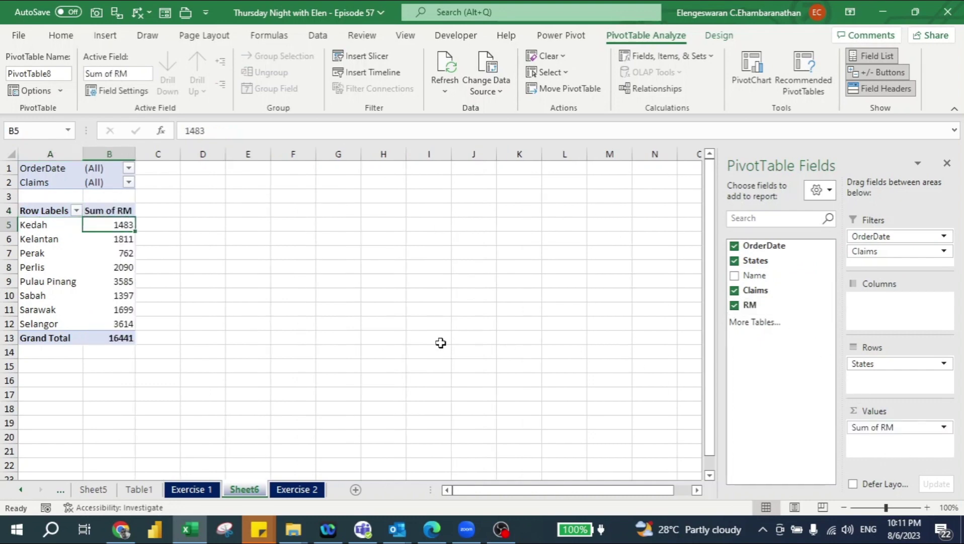
Step: Sort the states by Sum of RM from largest to smallest
right_click(115, 224)
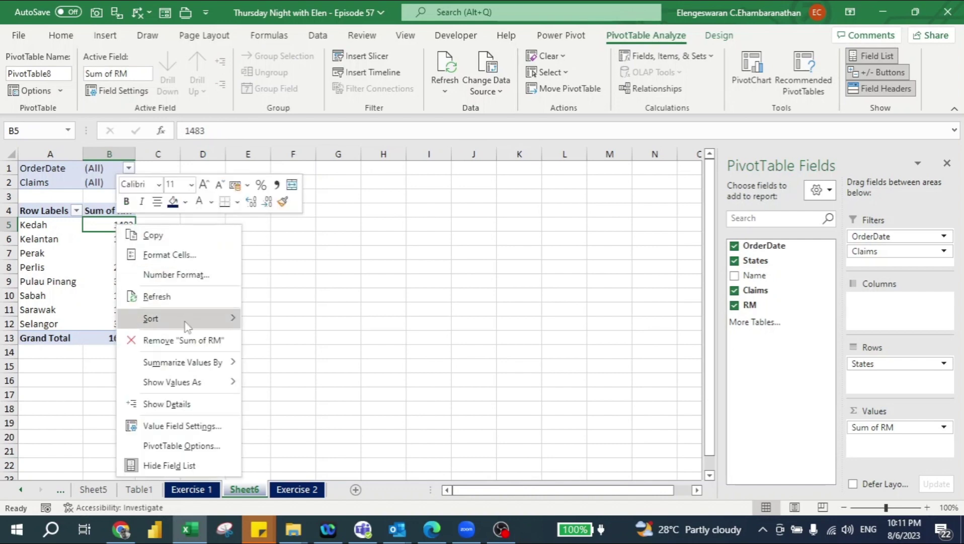
mouse_move(186, 322)
left_click(266, 346)
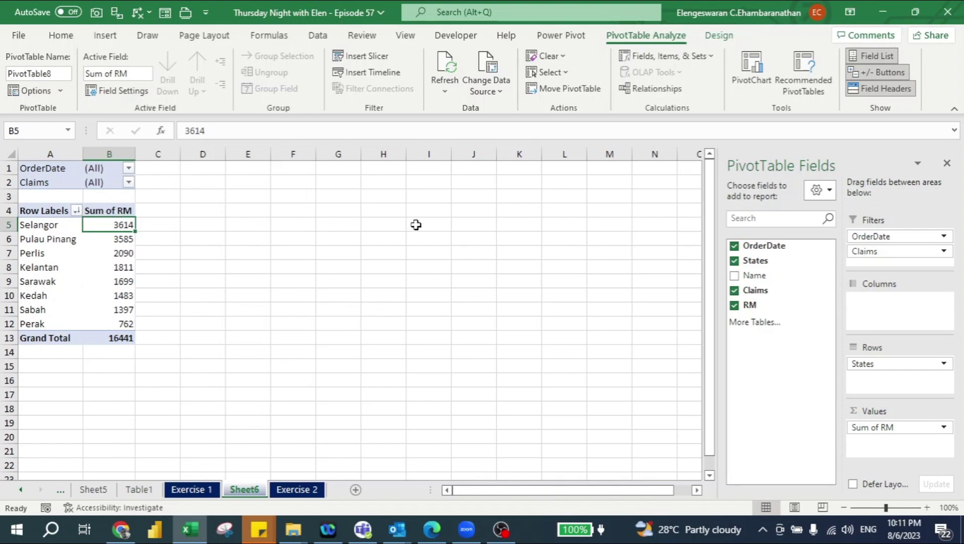
Step: Format the RM totals as Accounting with 0 decimal places and no currency symbol
mouse_move(123, 225)
key("ctrl+shift+Down")
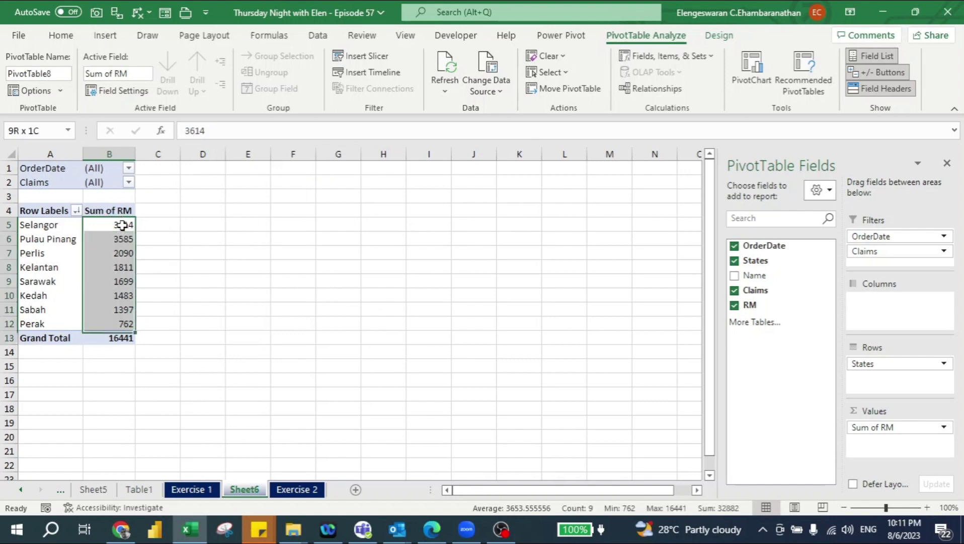
right_click(111, 230)
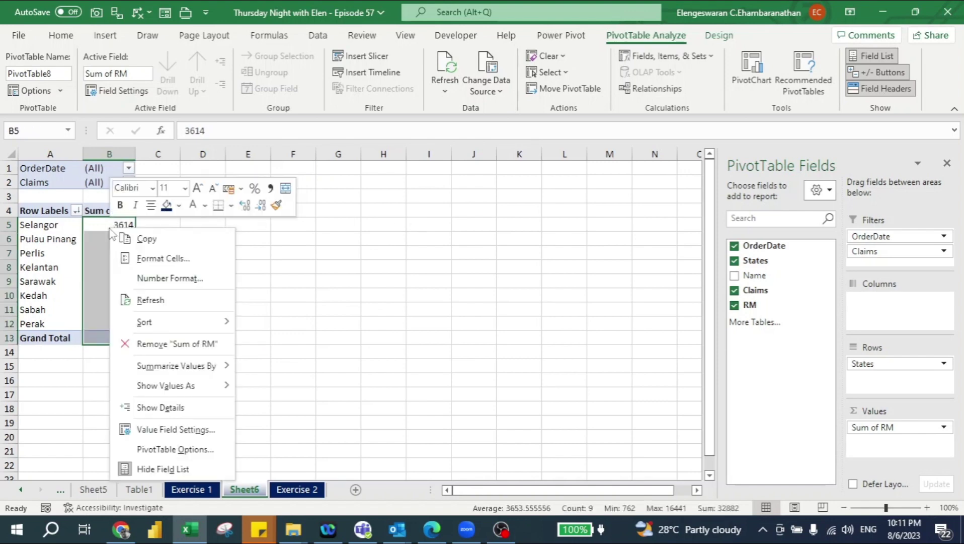
left_click(168, 259)
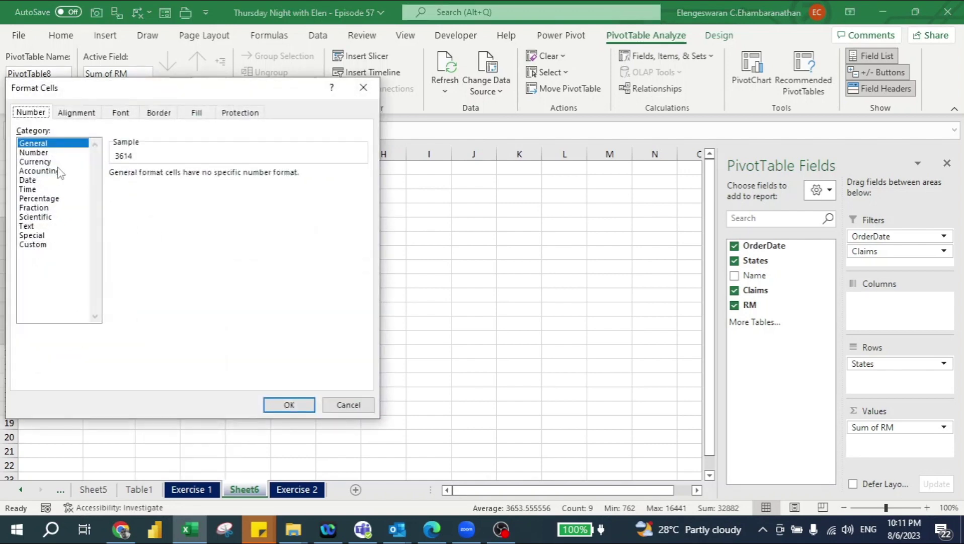
left_click(41, 172)
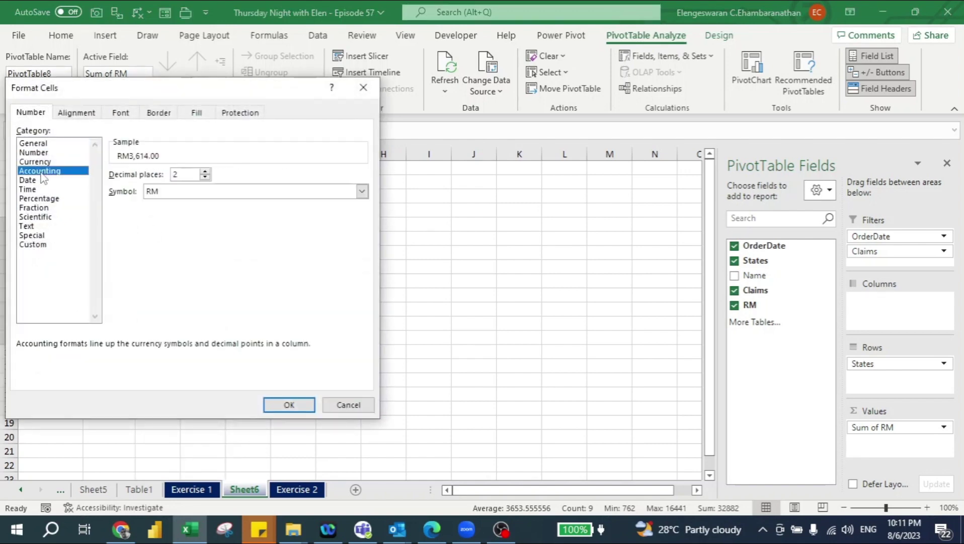
left_click(205, 177)
left_click(205, 177)
left_click(187, 193)
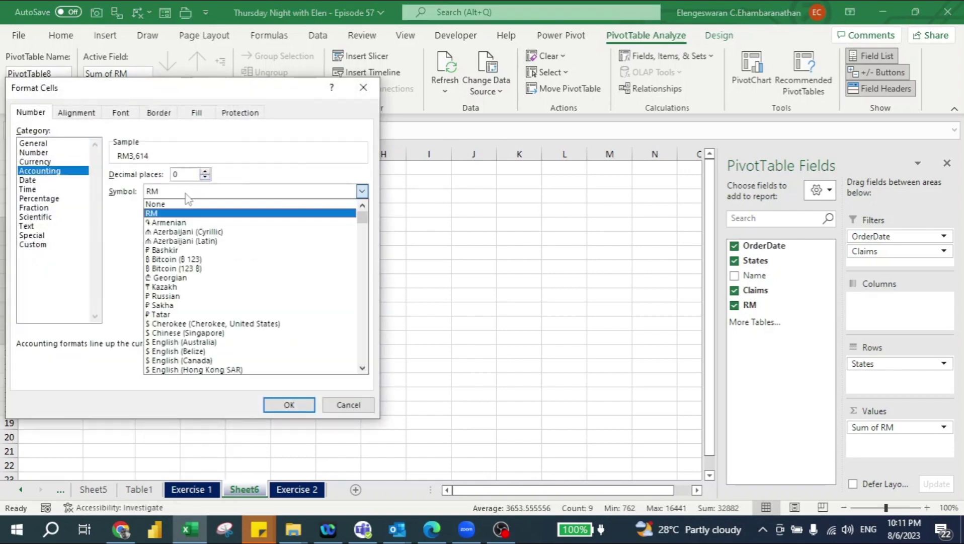
left_click(164, 207)
left_click(285, 404)
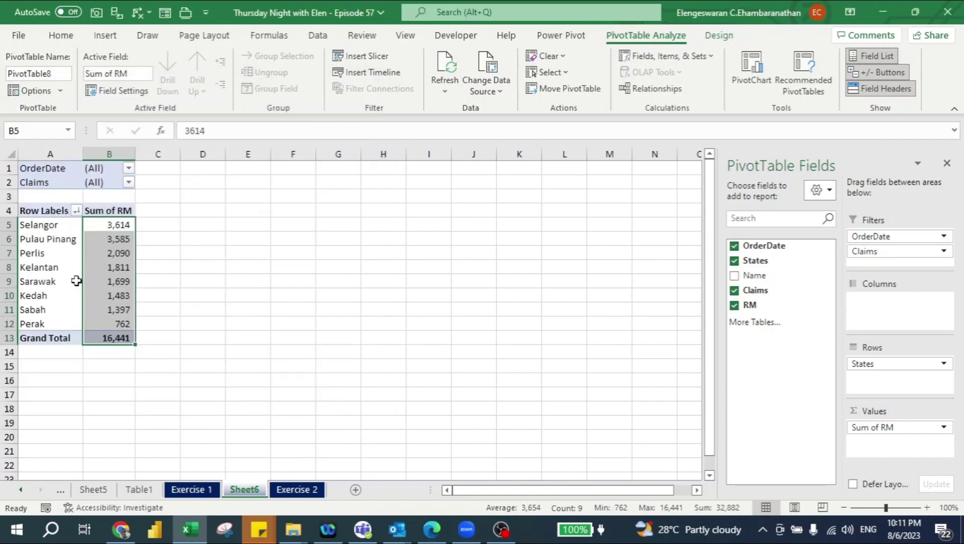
key("Up")
key("Down")
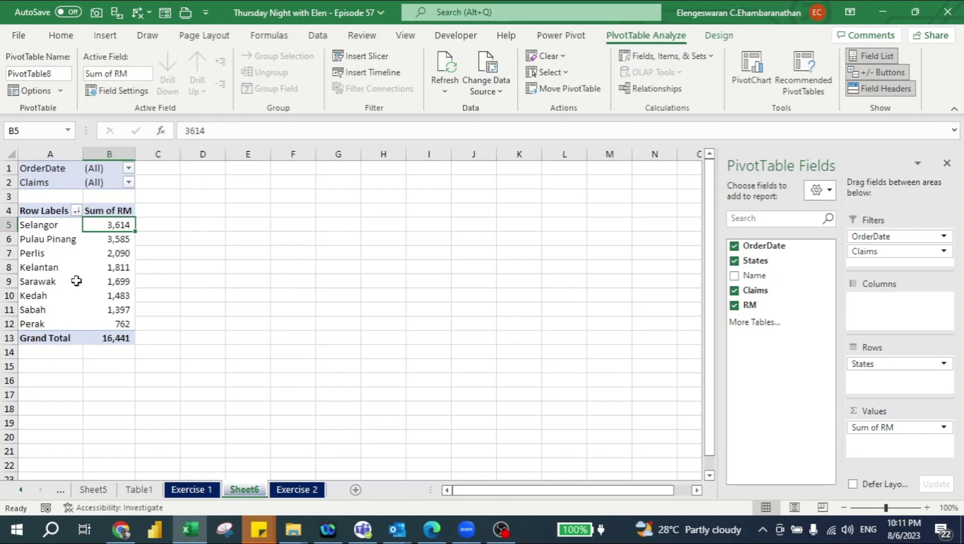
Step: Add RM to Values again as Sum of RM2 and apply blue solid-fill data bars to C5:C12
left_click_drag(753, 311, 886, 445)
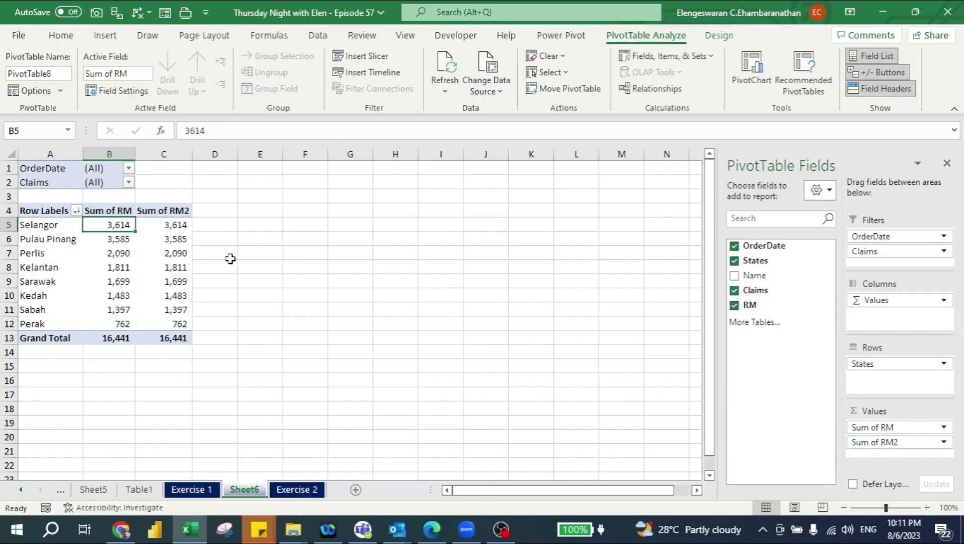
key("Right")
left_click_drag(167, 224, 168, 323)
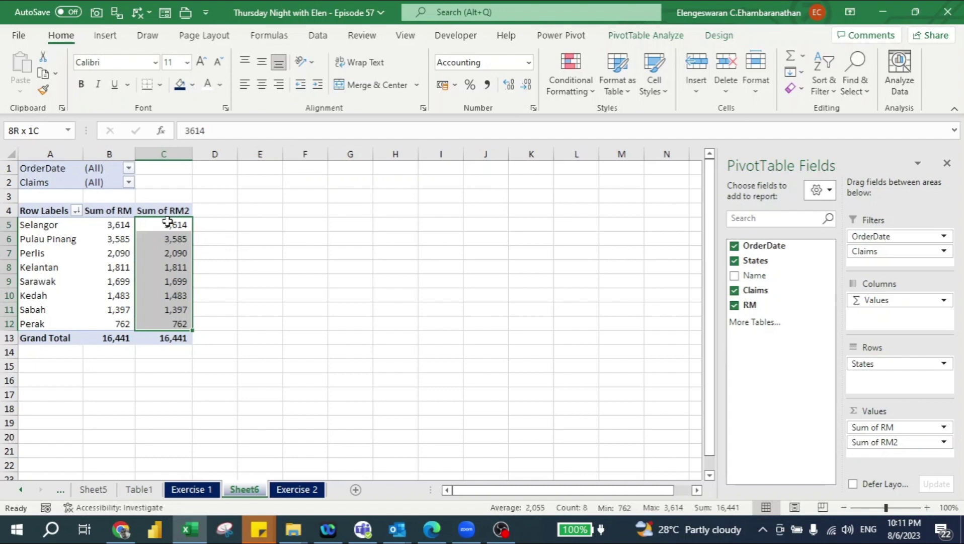
left_click(577, 92)
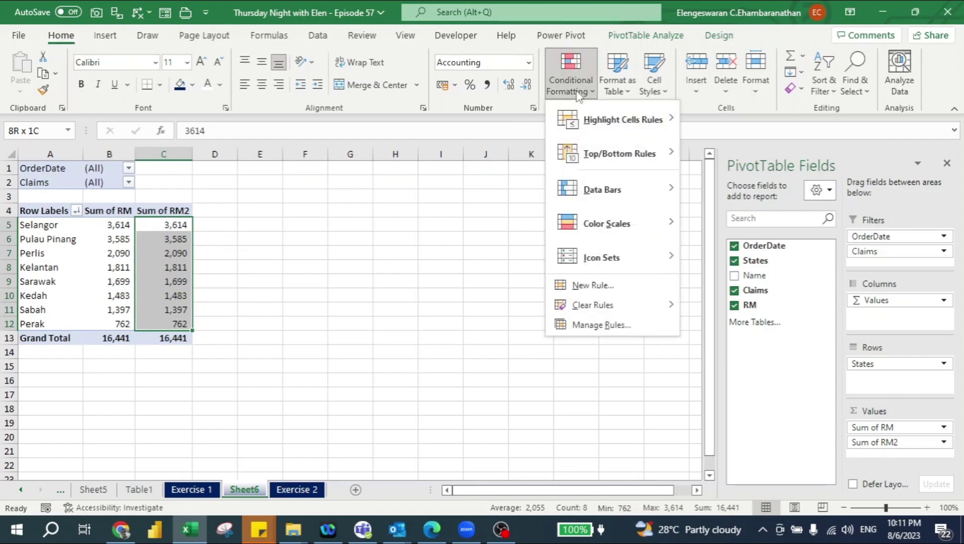
mouse_move(624, 190)
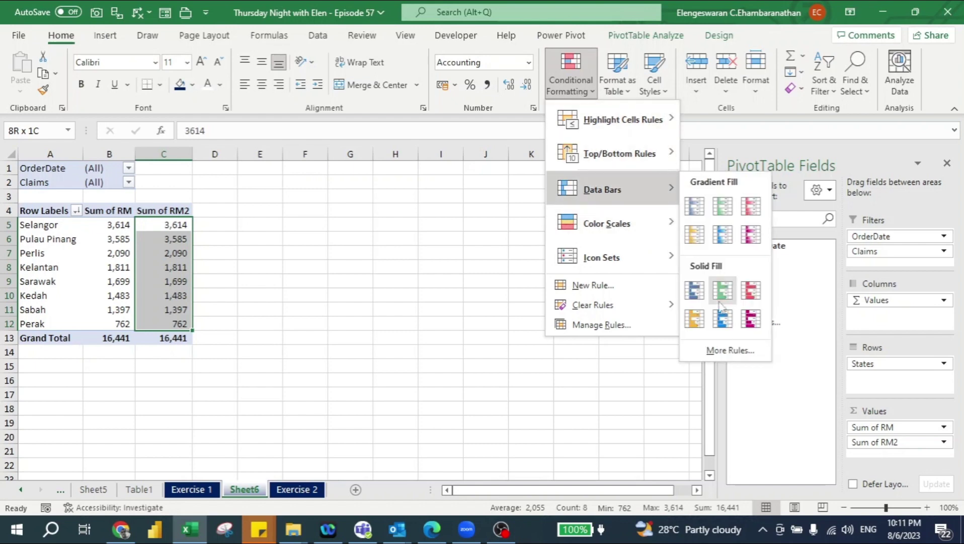
left_click(731, 323)
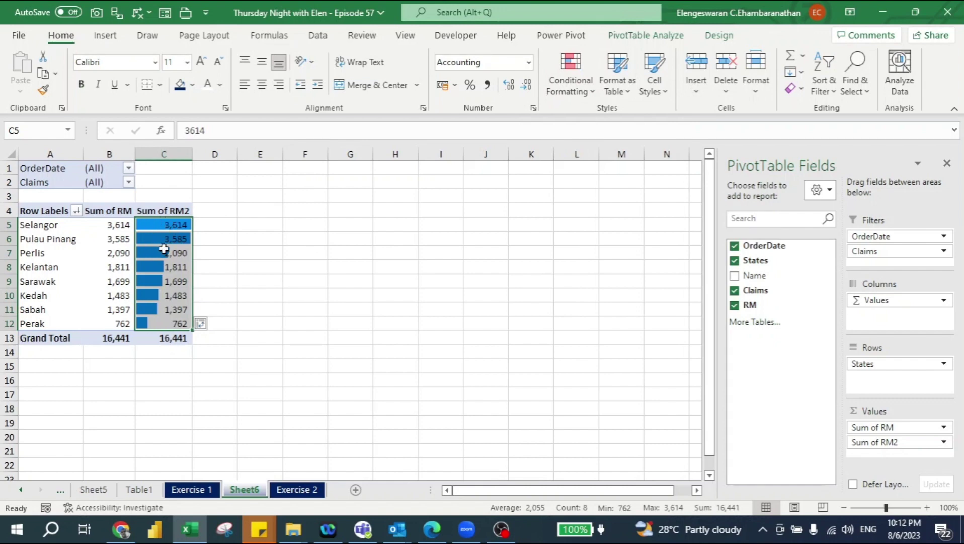
Step: Edit the data bar rule in the Rules Manager so the bar fill is dark navy
left_click(565, 90)
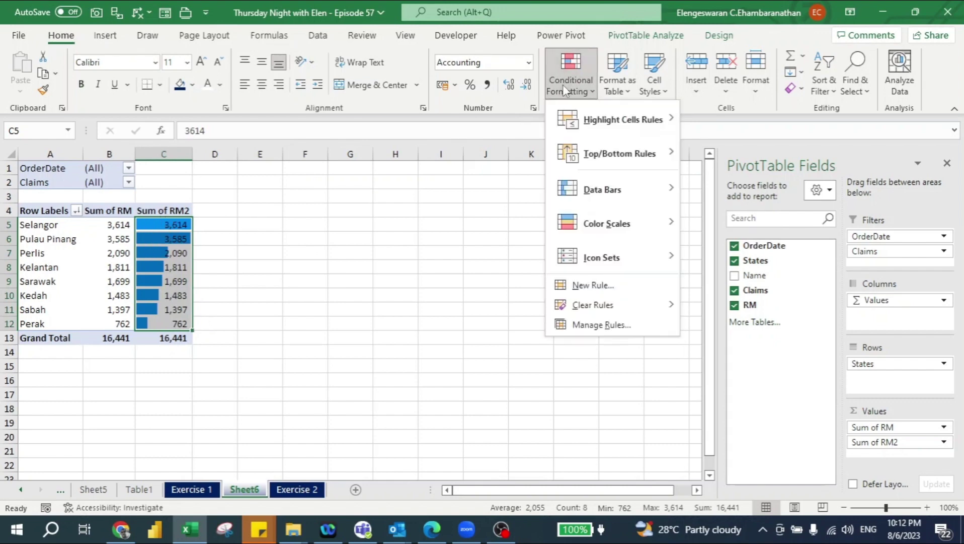
left_click(631, 322)
left_click(154, 247)
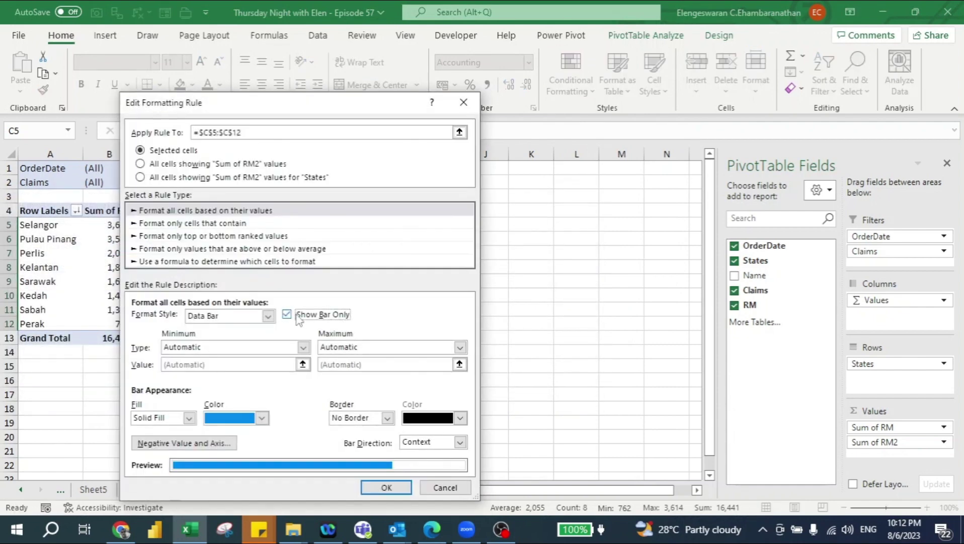
left_click(262, 418)
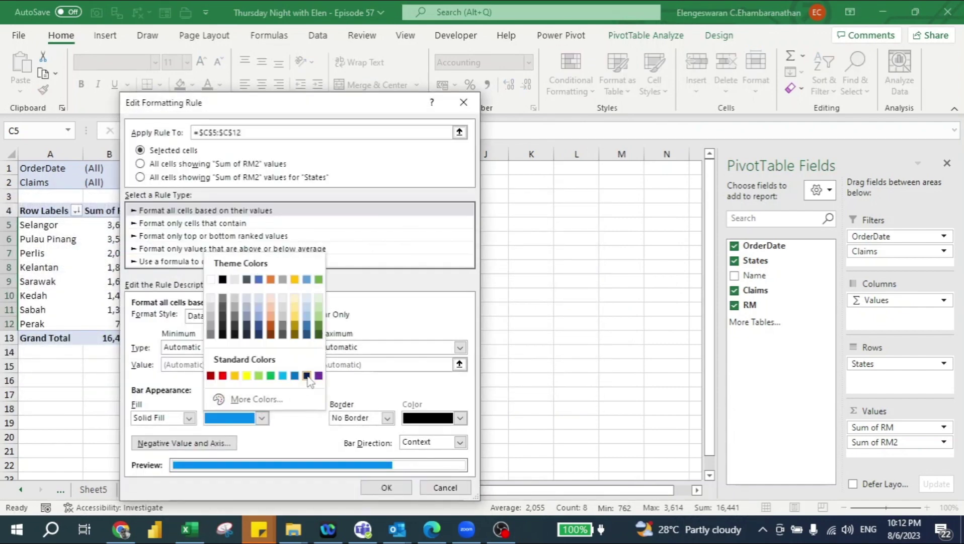
left_click(306, 375)
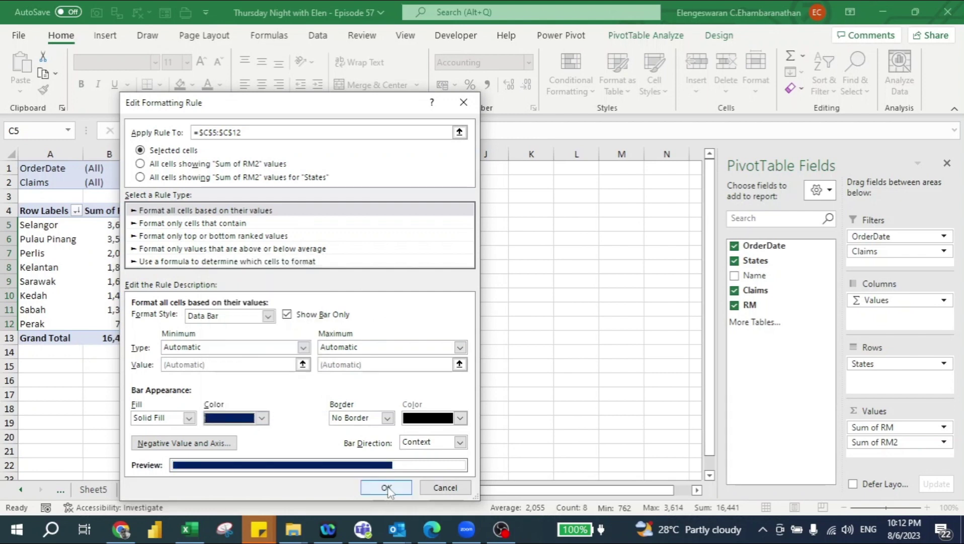
left_click(386, 487)
left_click(445, 389)
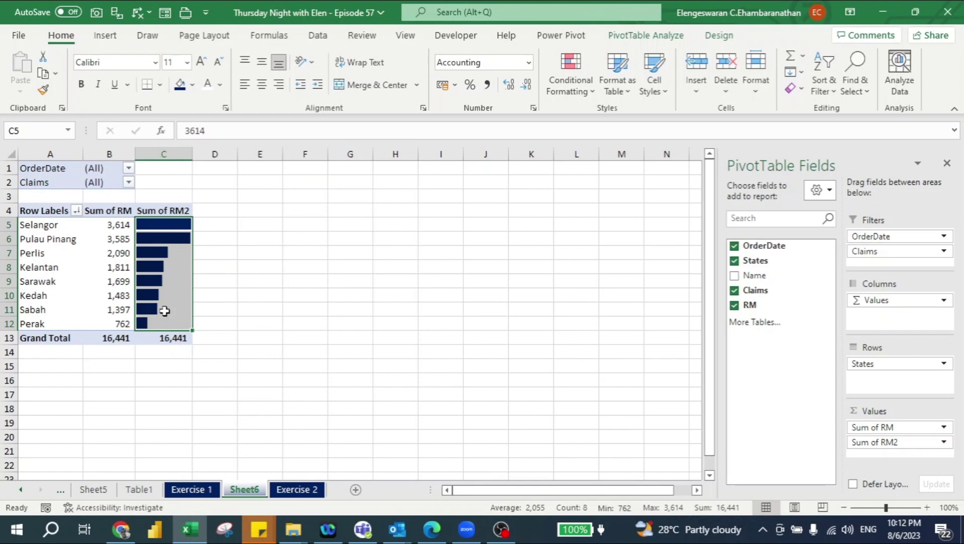
Step: Rename the value headers Sum of RM to 'Claims Expenses' and Sum of RM2 to 'Performance'
double_click(107, 211)
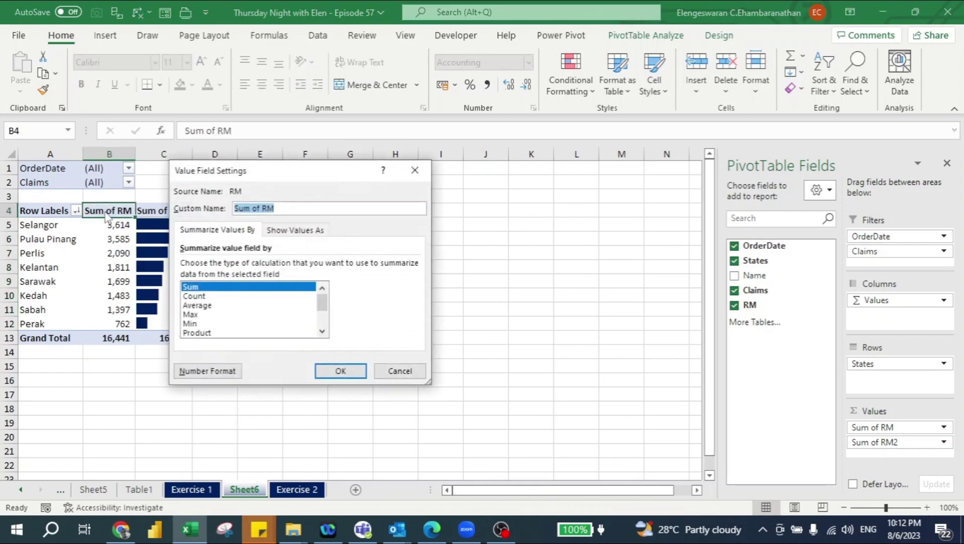
key("BackSpace")
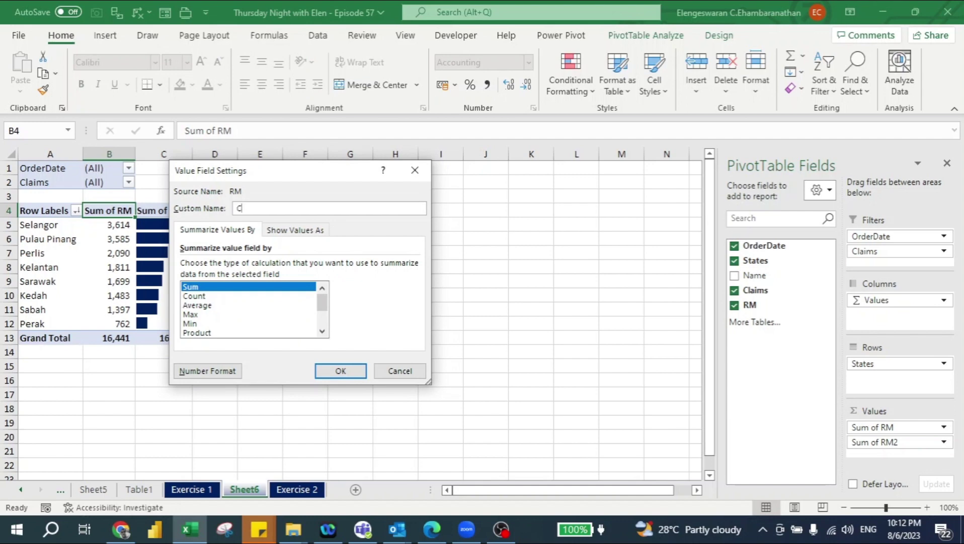
type("Claims Expenses")
key("Return")
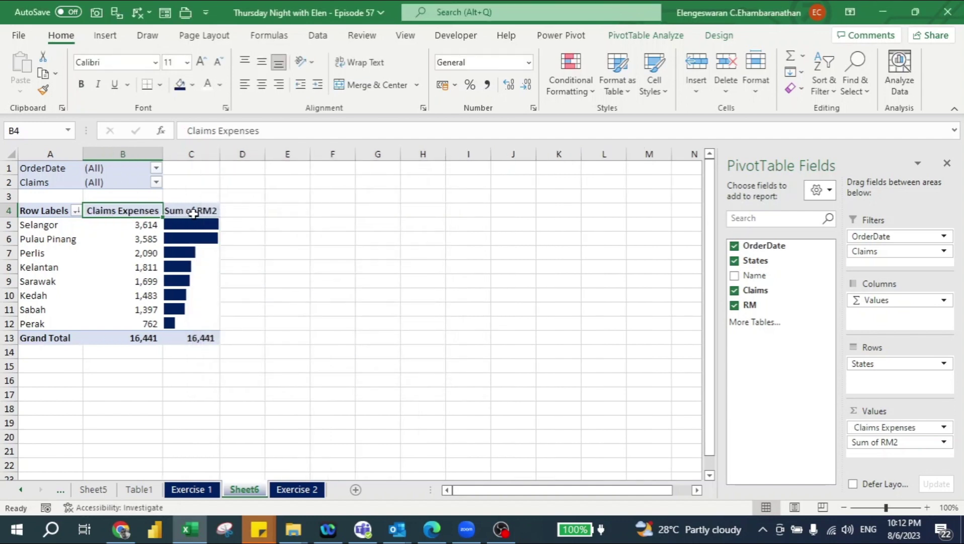
double_click(194, 211)
key("BackSpace")
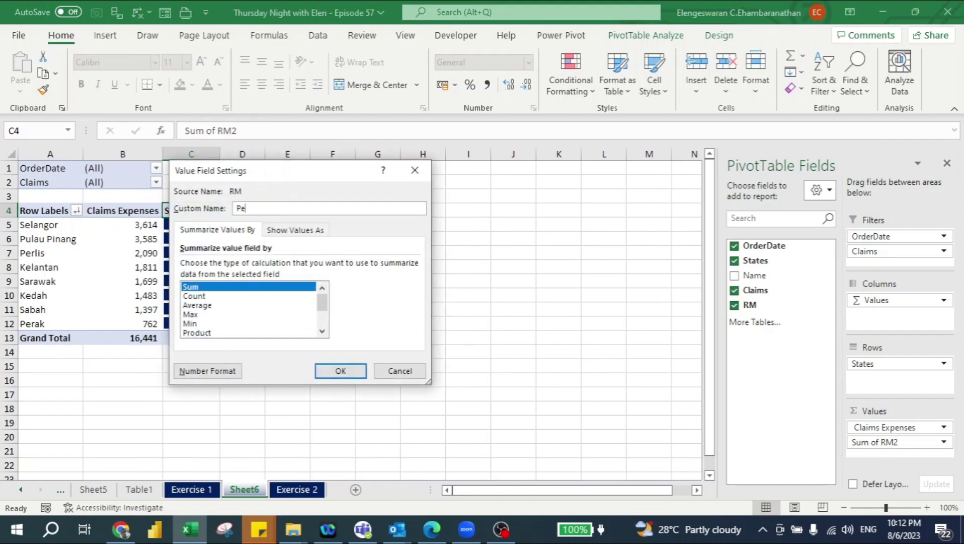
type("Performance")
key("Return")
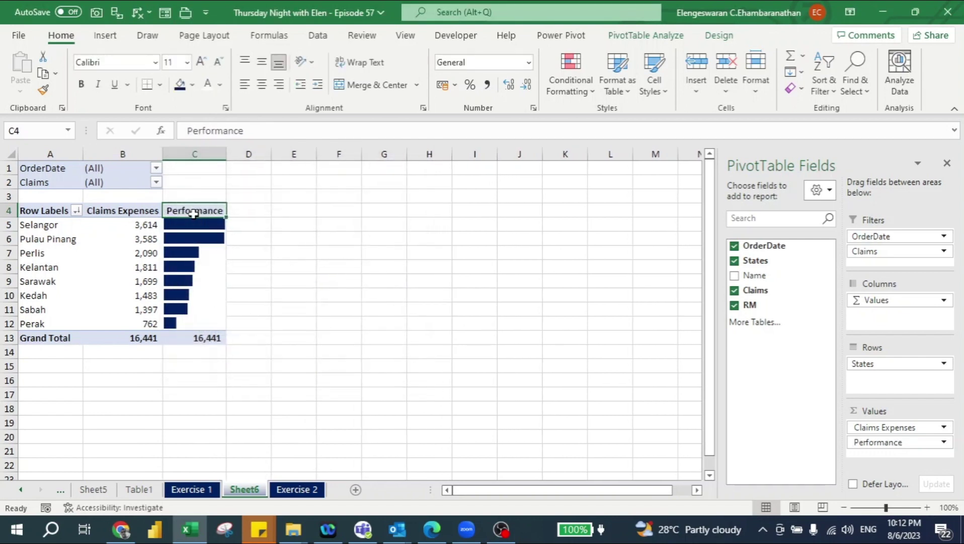
Step: Turn grand totals off for both rows and columns
left_click(728, 39)
left_click(61, 80)
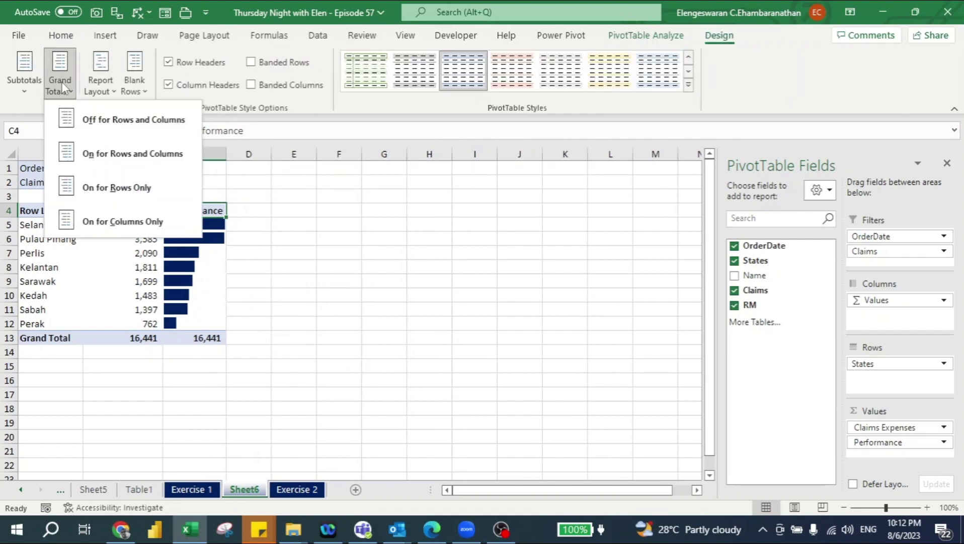
left_click(98, 118)
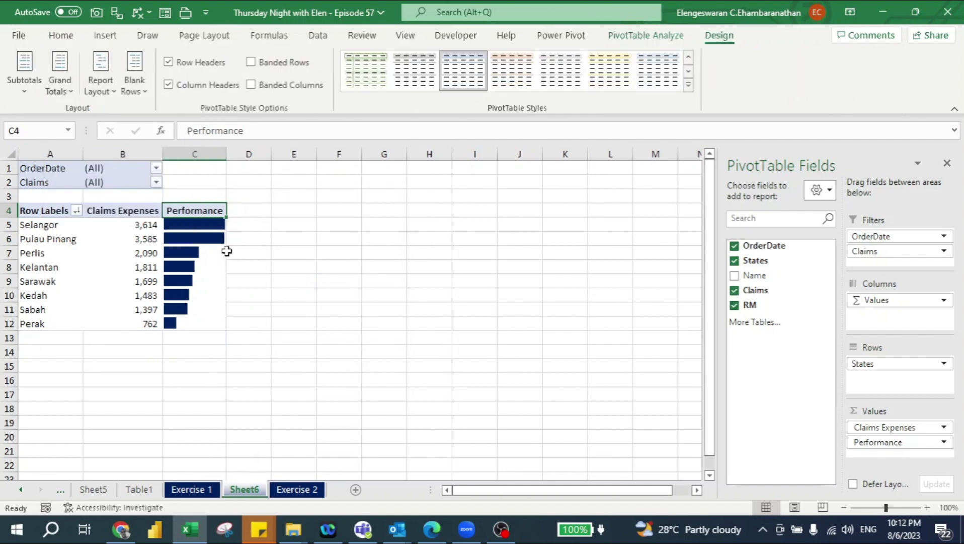
Step: Insert a Claims slicer and position it beside the pivot table
left_click(671, 41)
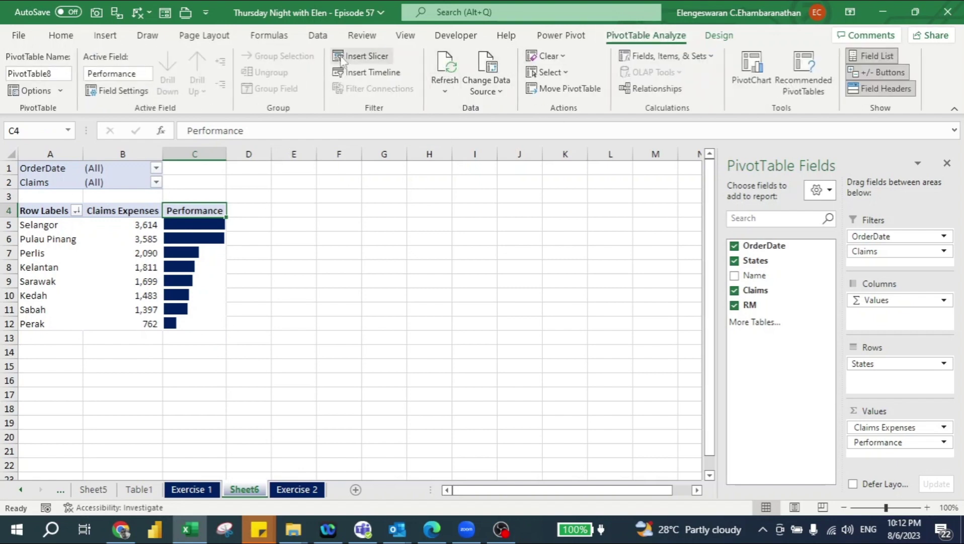
left_click(341, 57)
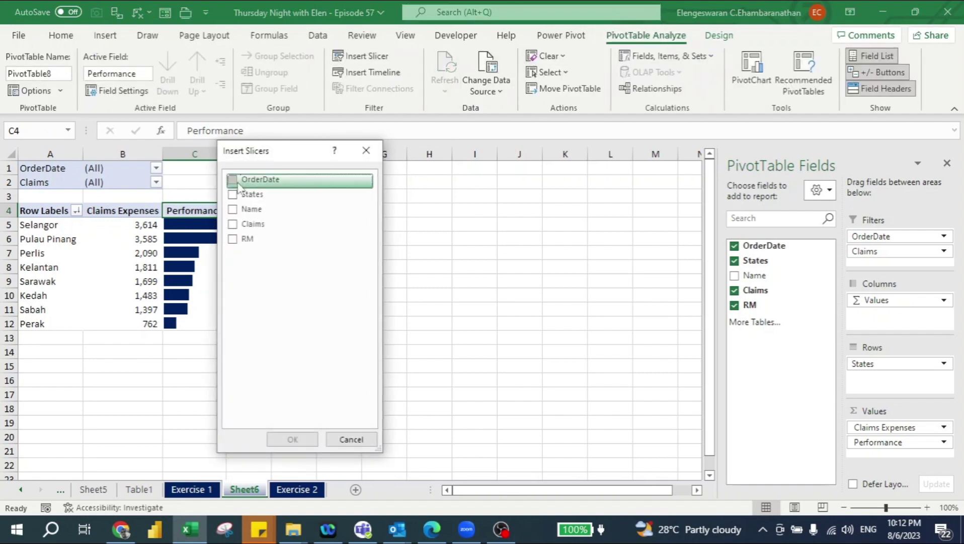
left_click(235, 224)
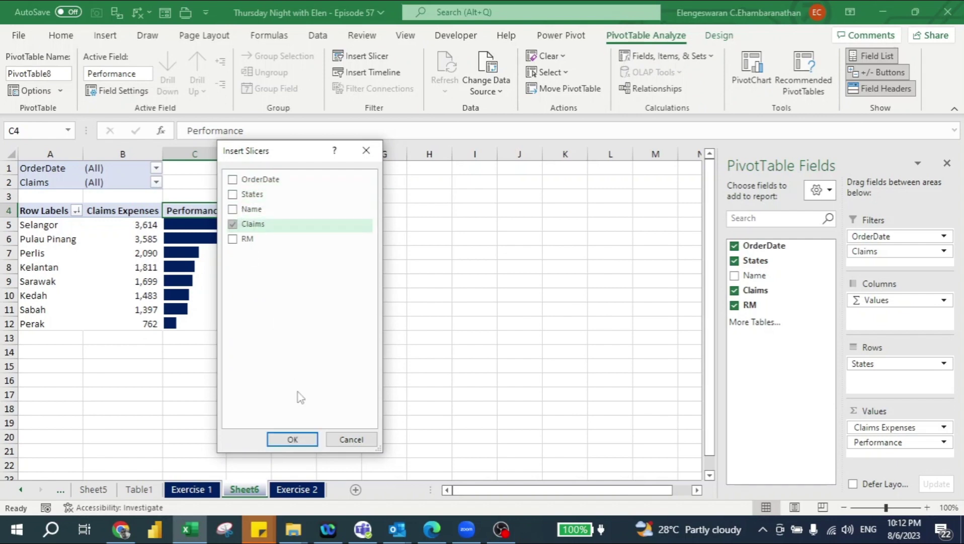
left_click(290, 439)
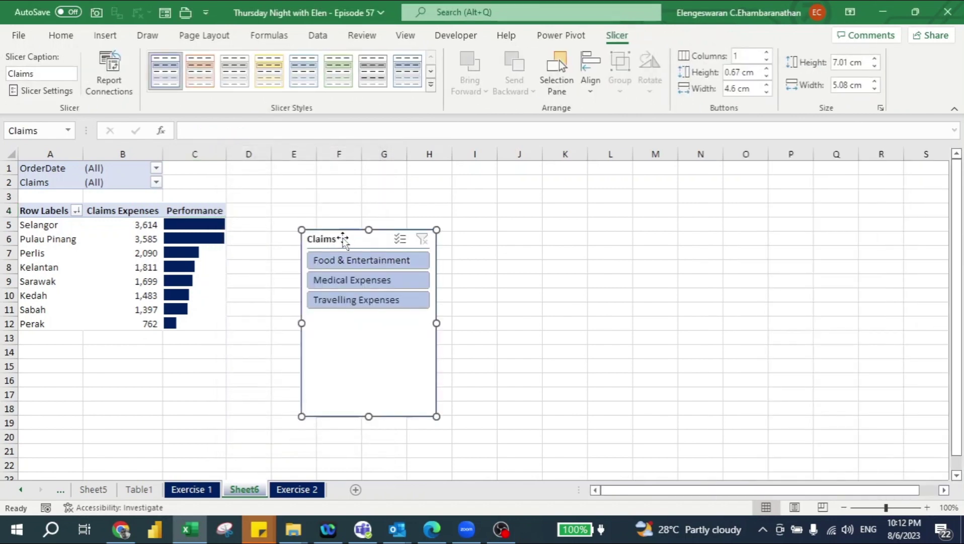
left_click_drag(347, 215, 357, 195)
Step: Try the Medical and Travelling Expenses filters, ending on Food & Entertainment
left_click(356, 235)
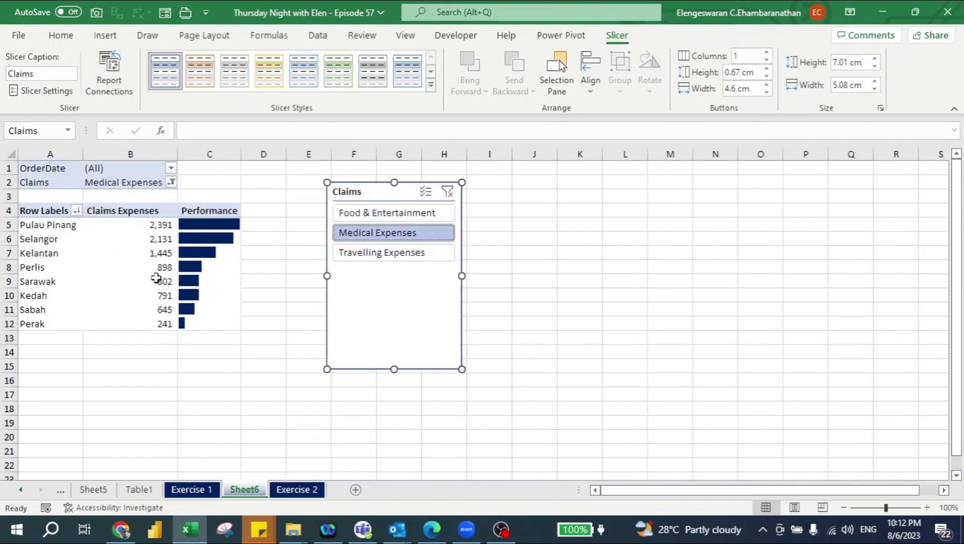
left_click(373, 260)
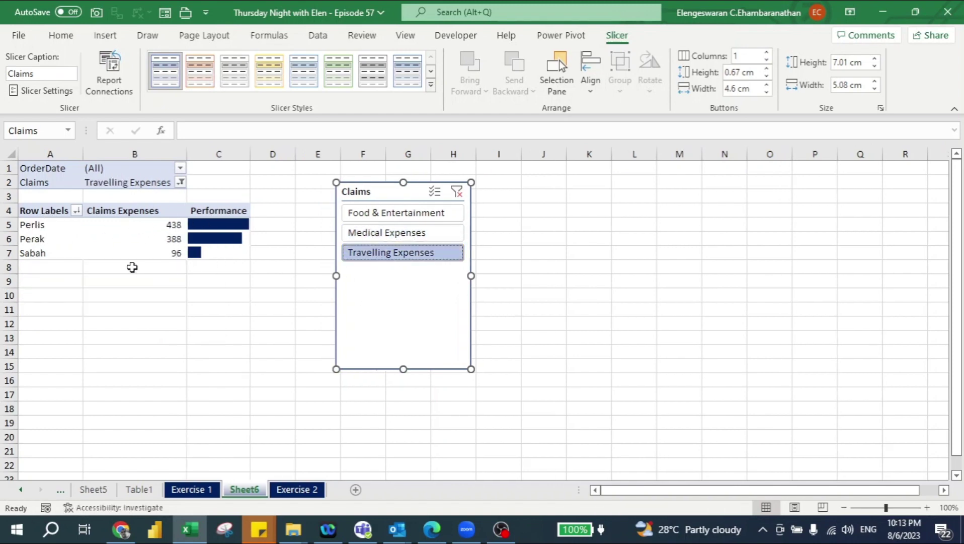
left_click(369, 220)
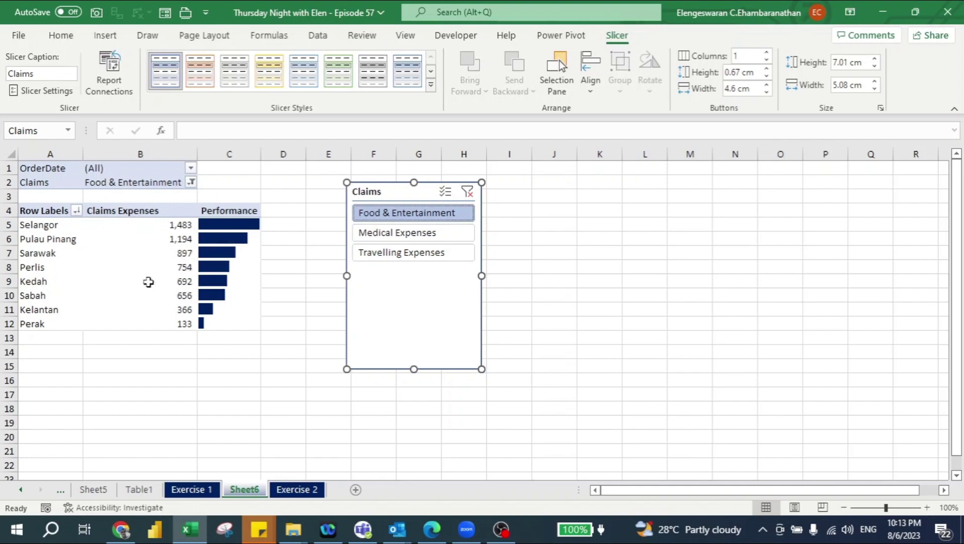
left_click(179, 265)
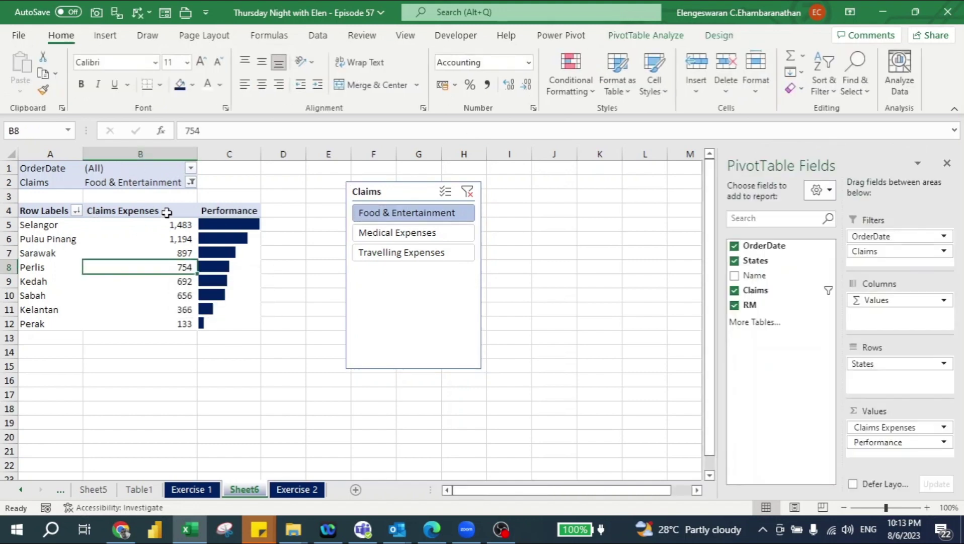
Step: Insert an OrderDate timeline and place it to the right of the Claims slicer
left_click(626, 39)
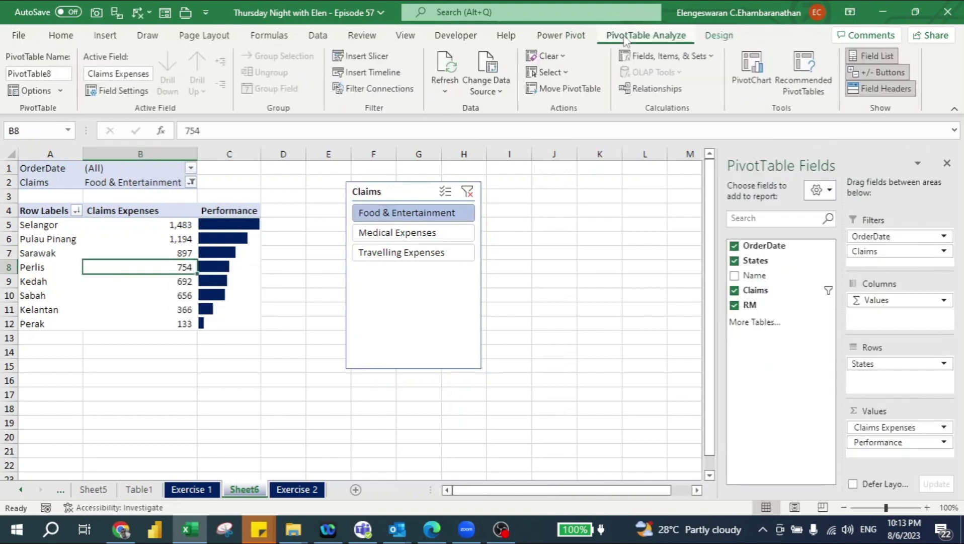
left_click(379, 77)
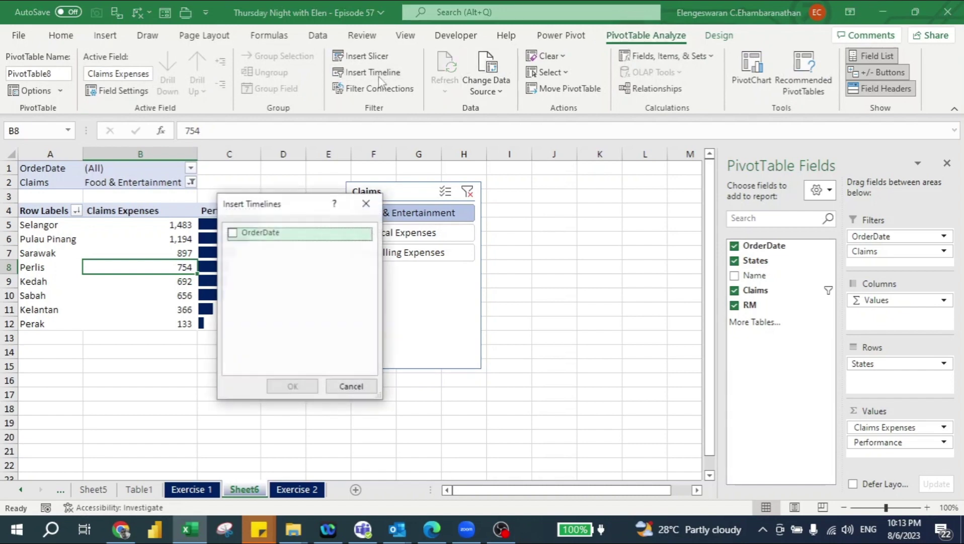
left_click(239, 234)
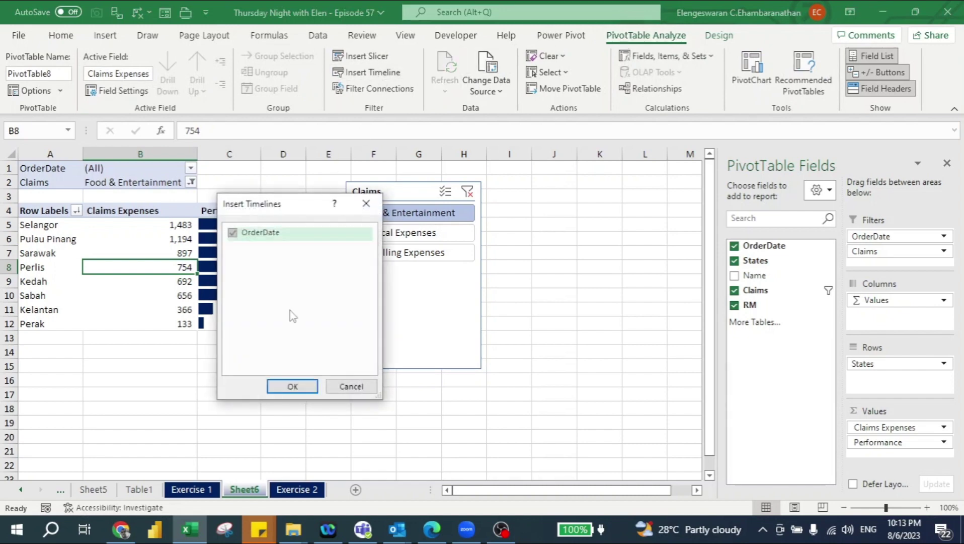
left_click(293, 386)
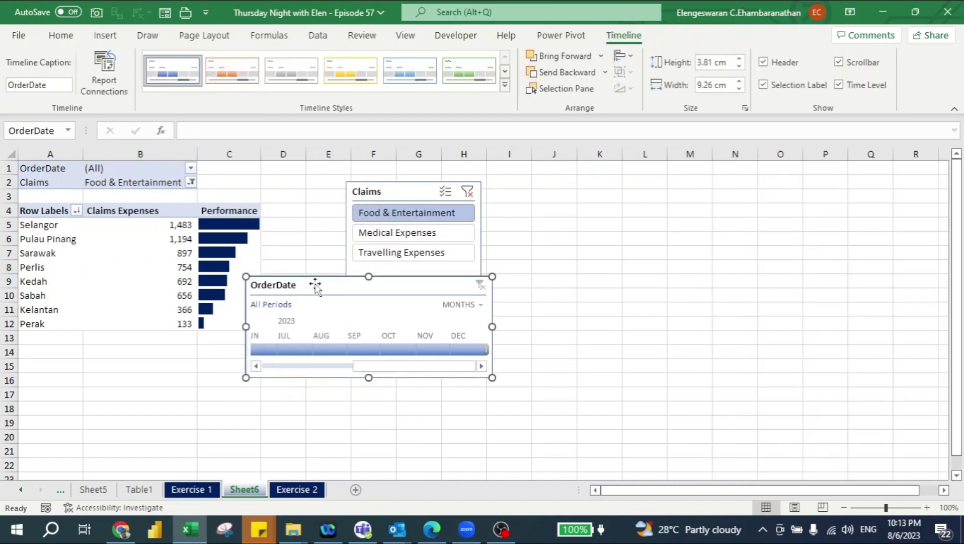
left_click_drag(309, 287, 616, 199)
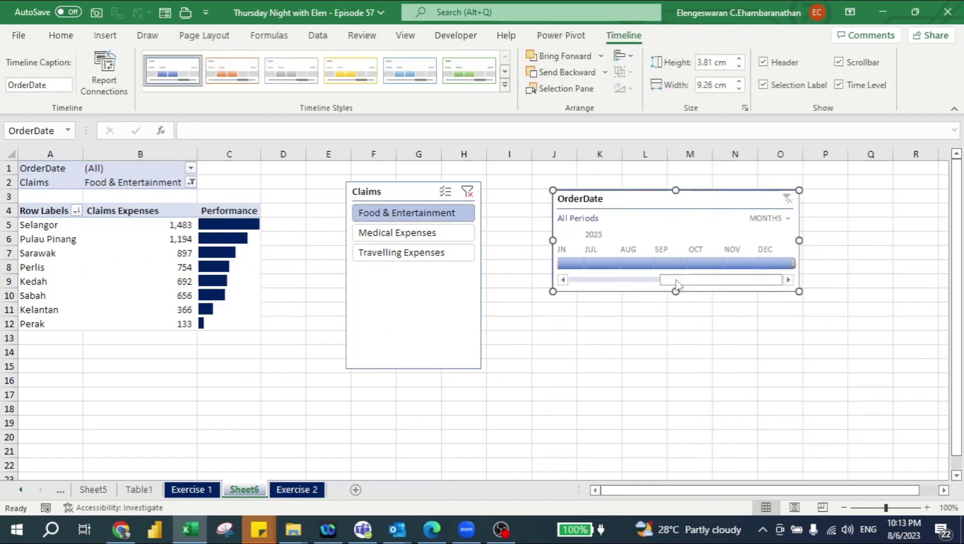
left_click_drag(674, 280, 566, 282)
Step: Filter to January, clear the Claims slicer filter, then settle on February 2023
left_click(573, 262)
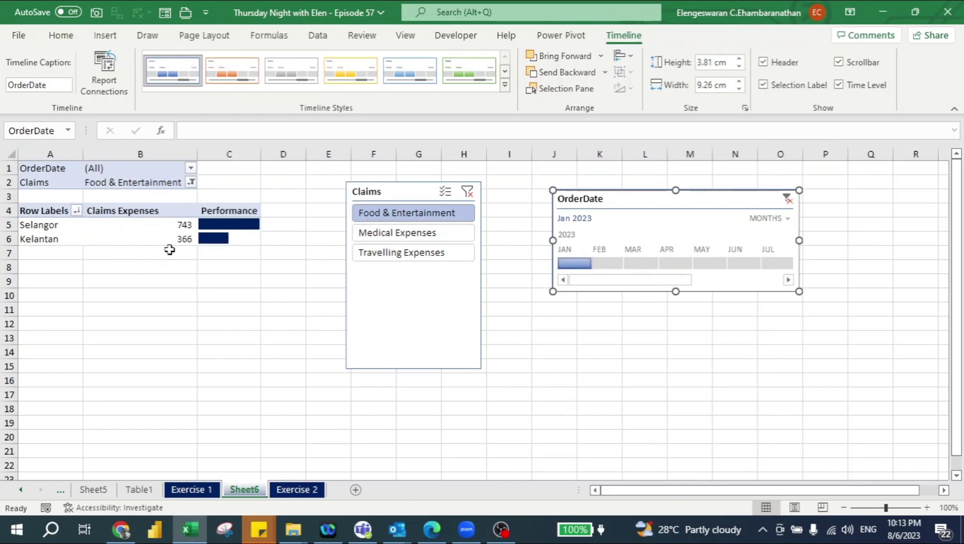
left_click(467, 191)
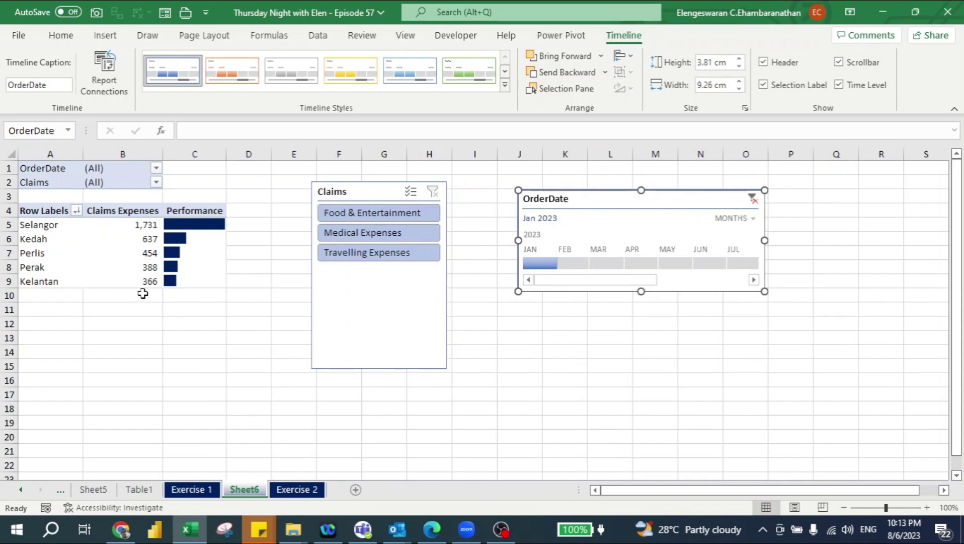
left_click(573, 263)
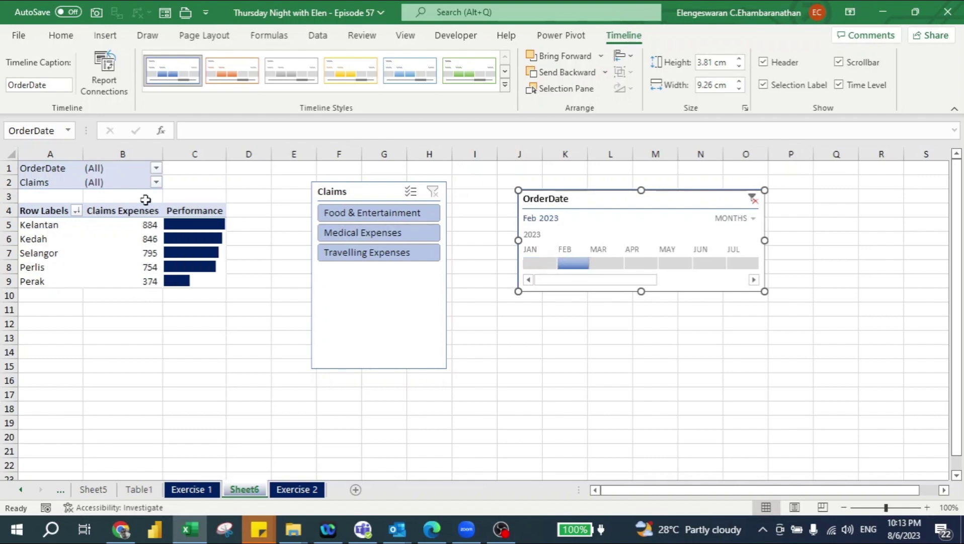